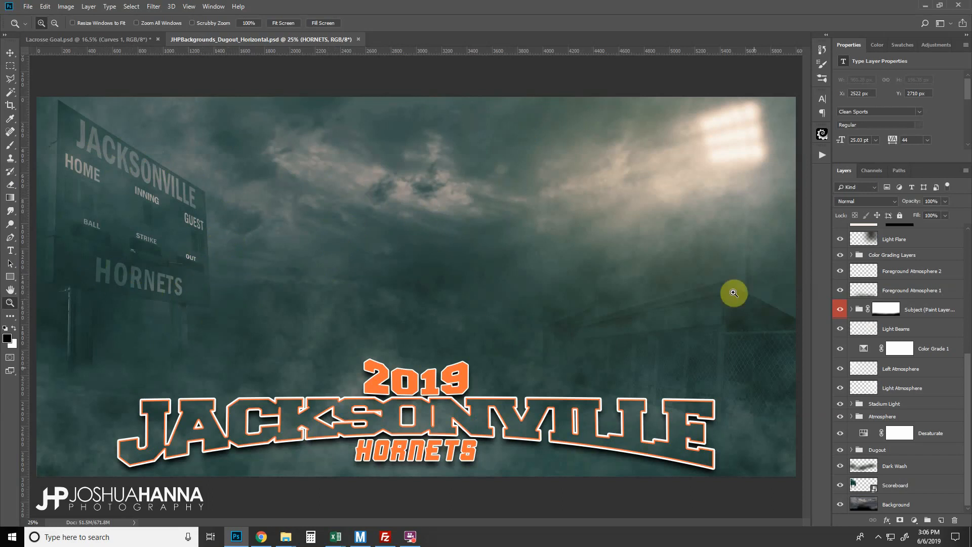
- Open the contents of the Scoreboard smart object for editing
left_click_drag(964, 379, 965, 404)
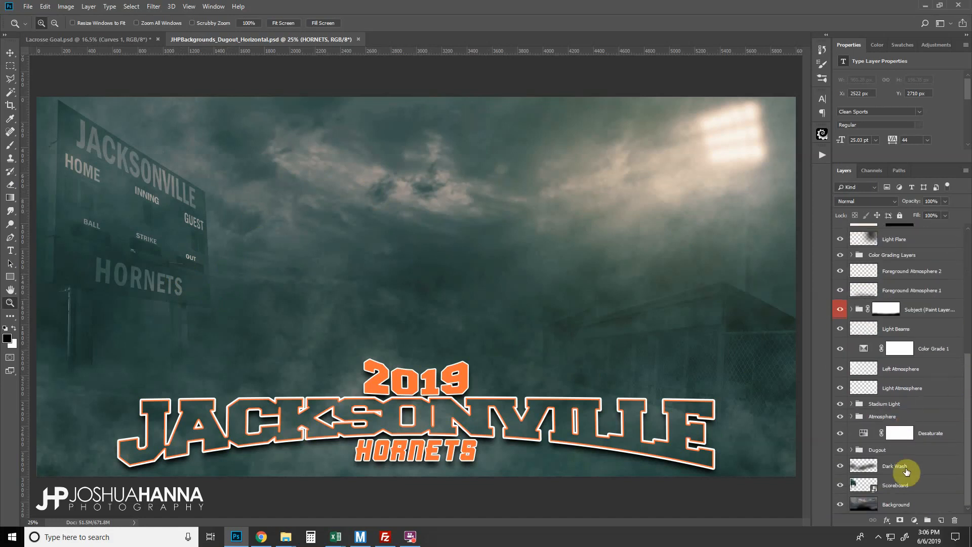
left_click(906, 487)
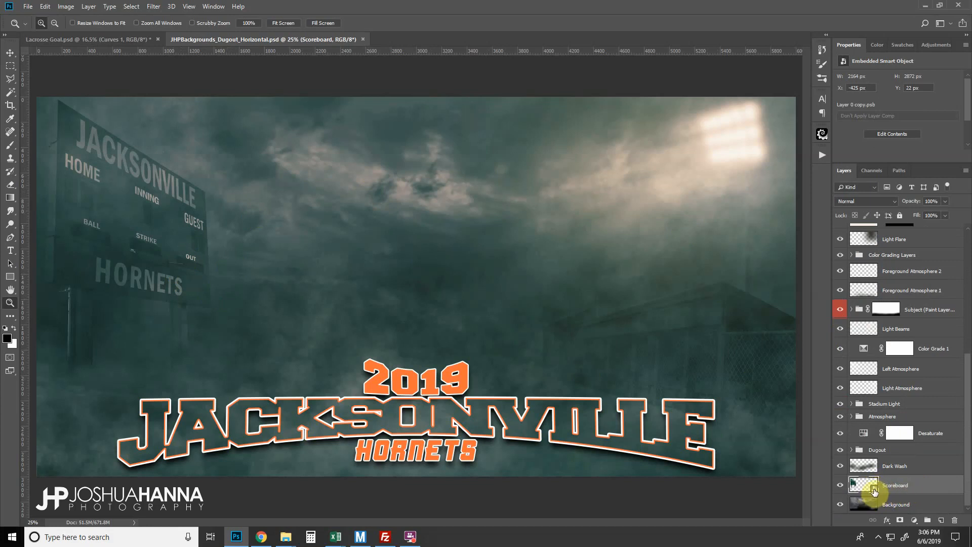
double_click(875, 490)
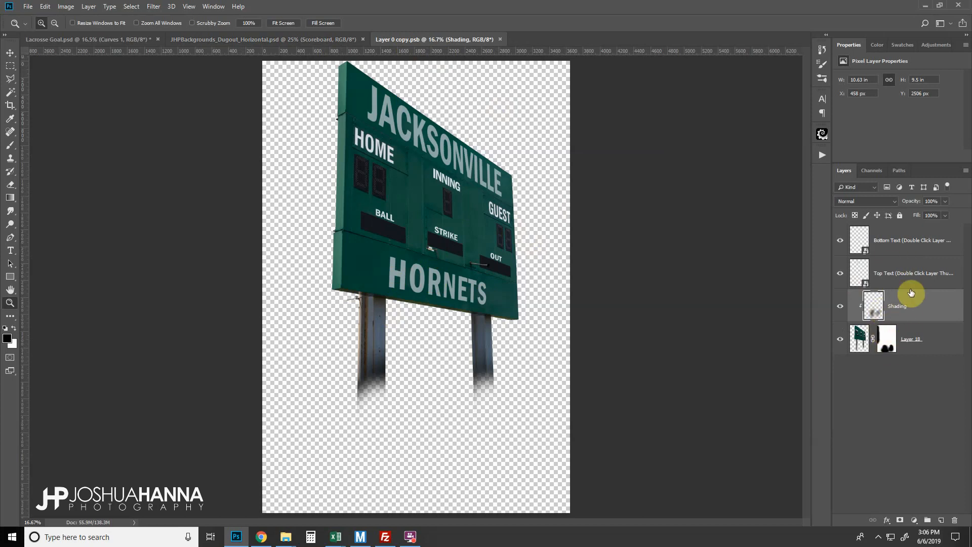
- Open the contents of the scoreboard's Top Text smart object for editing
left_click(920, 277)
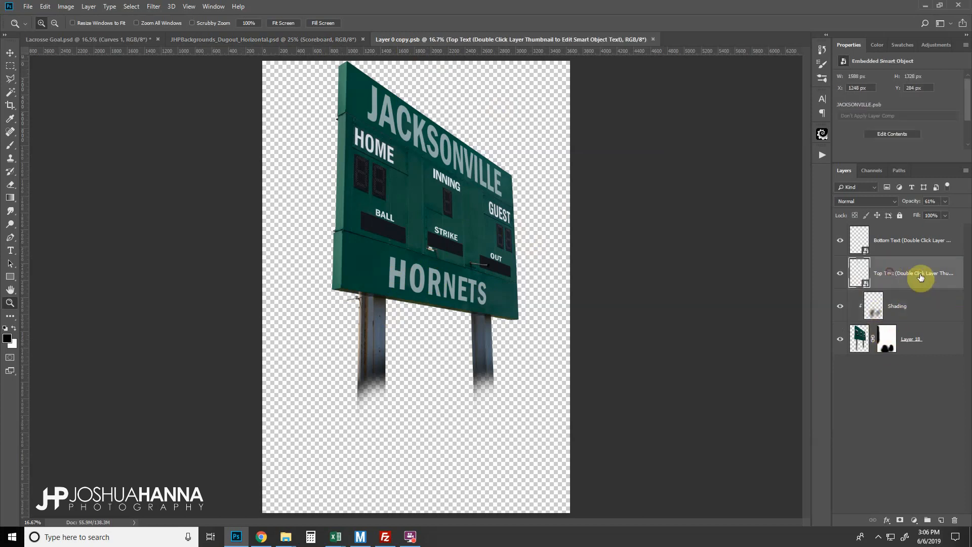
left_click(890, 249)
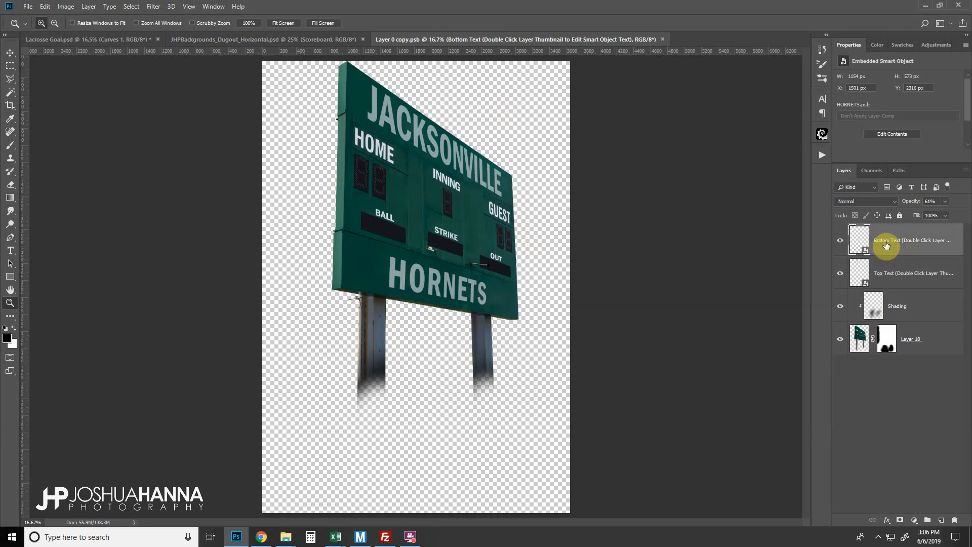
double_click(885, 276)
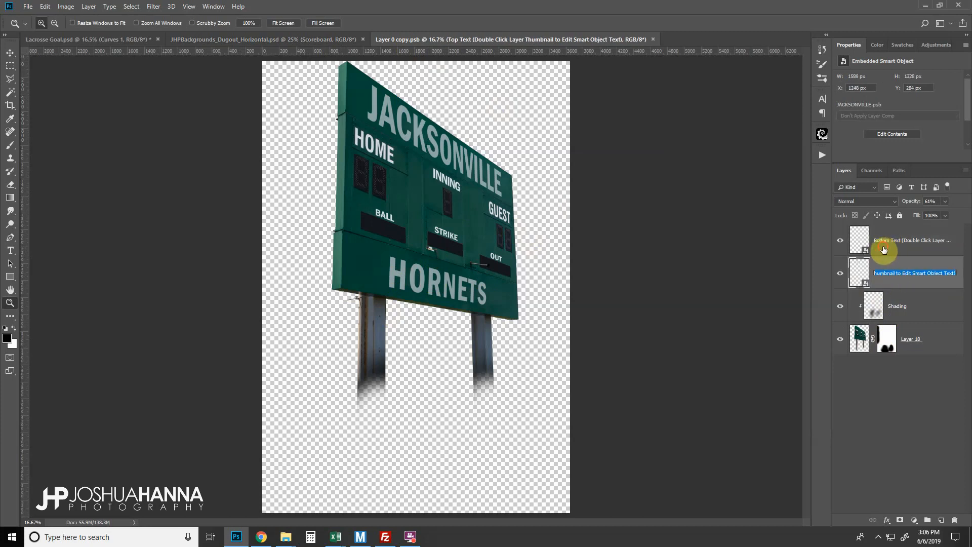
left_click(884, 250)
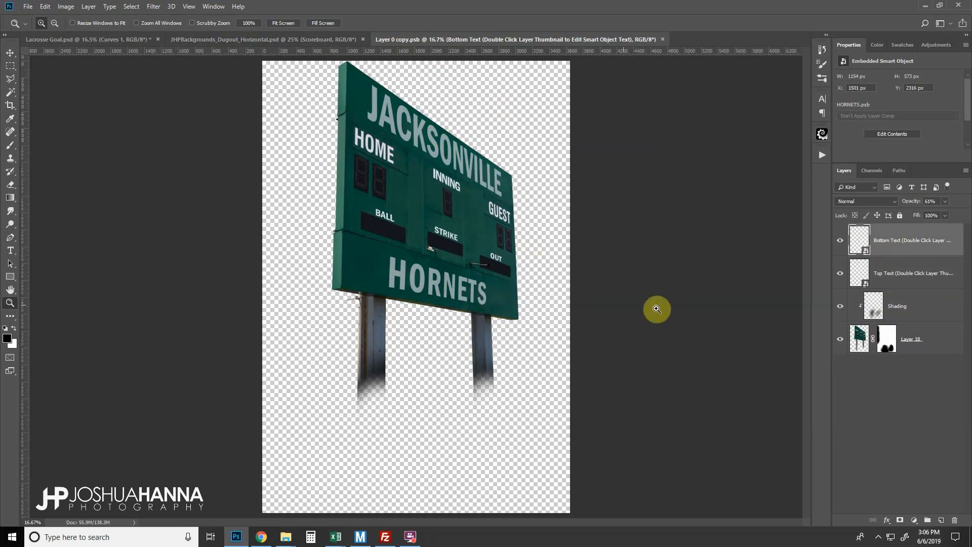
left_click(883, 269)
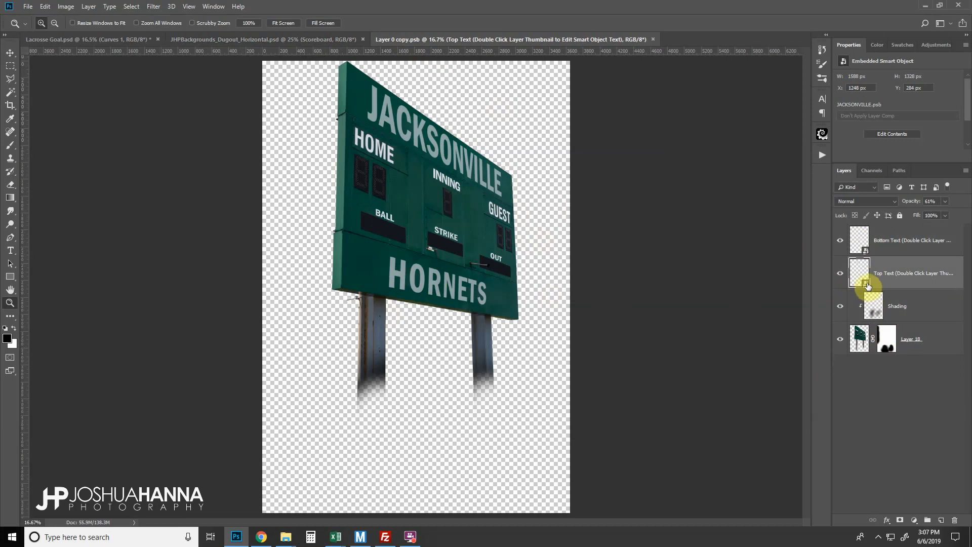
double_click(864, 284)
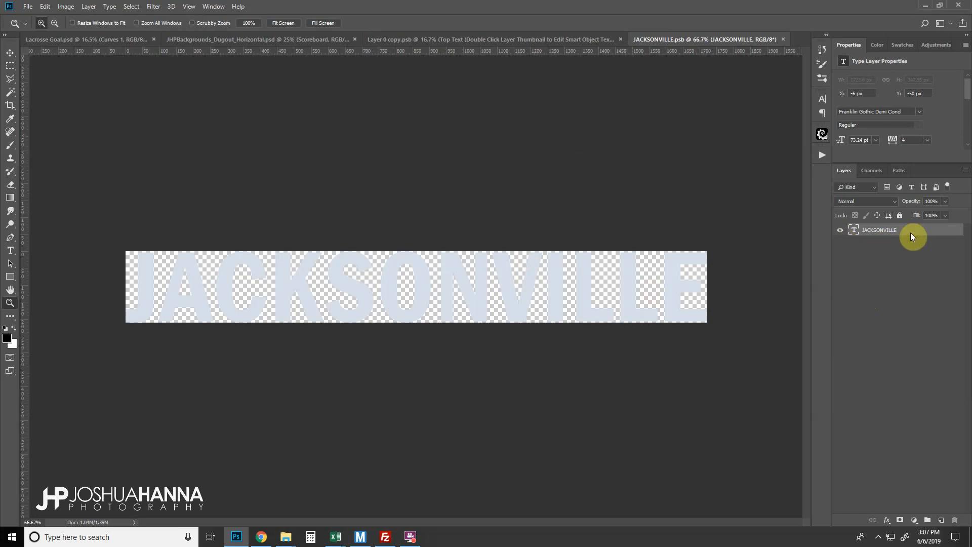
- Replace the JACKSONVILLE text with CHARLESTON CATS and commit the edit
double_click(854, 232)
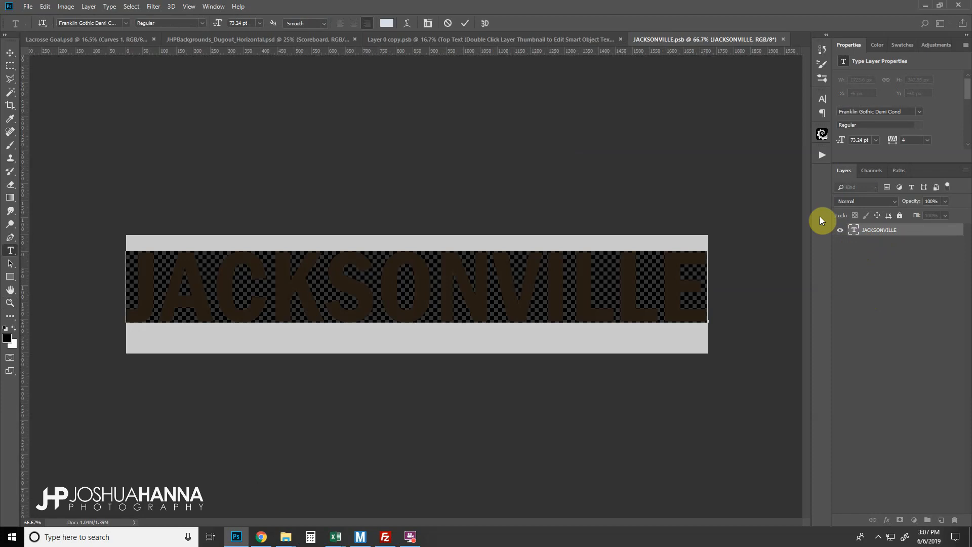
type("C")
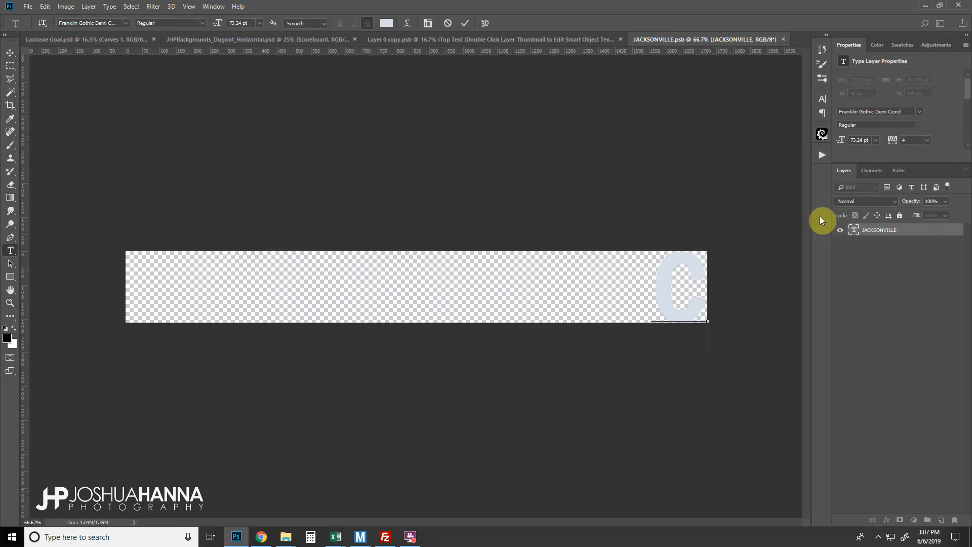
type("HARLESTON")
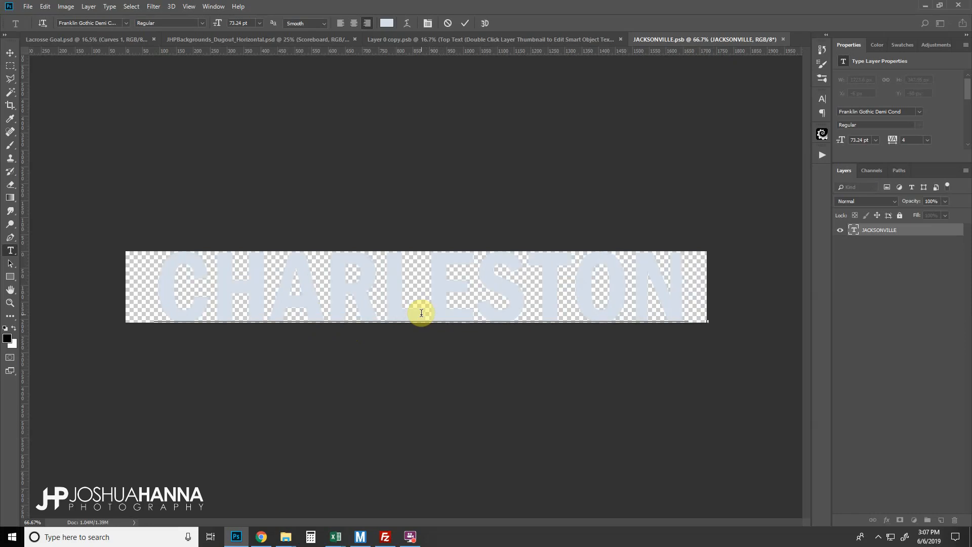
type("CATS")
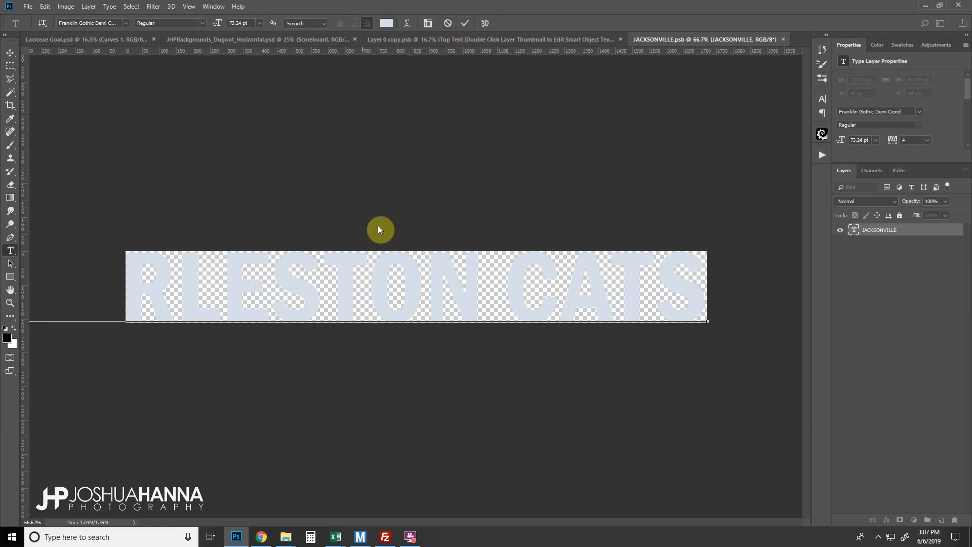
left_click(465, 22)
key("z")
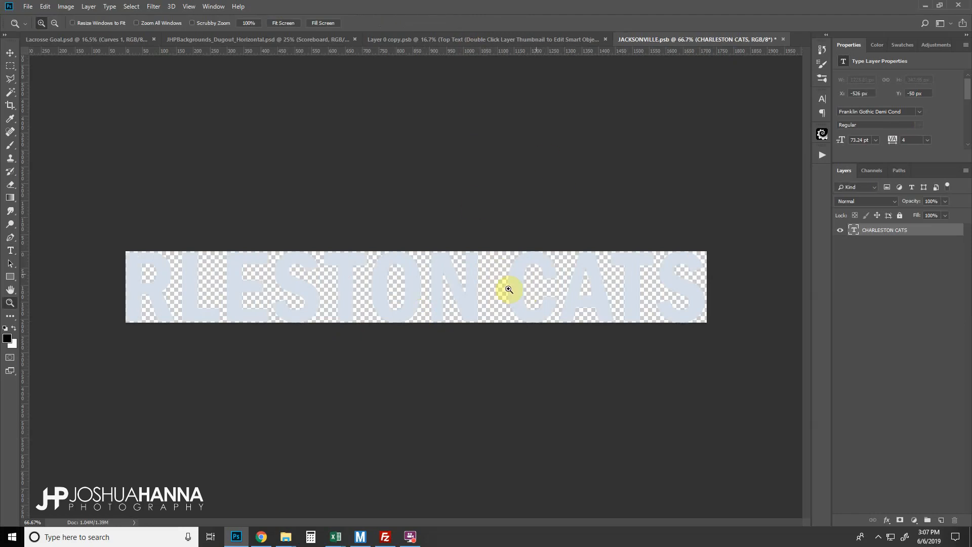
- Extend the canvas leftward with an unconstrained Crop to fit all of CHARLESTON CATS, and save and close the smart object
left_click(10, 105)
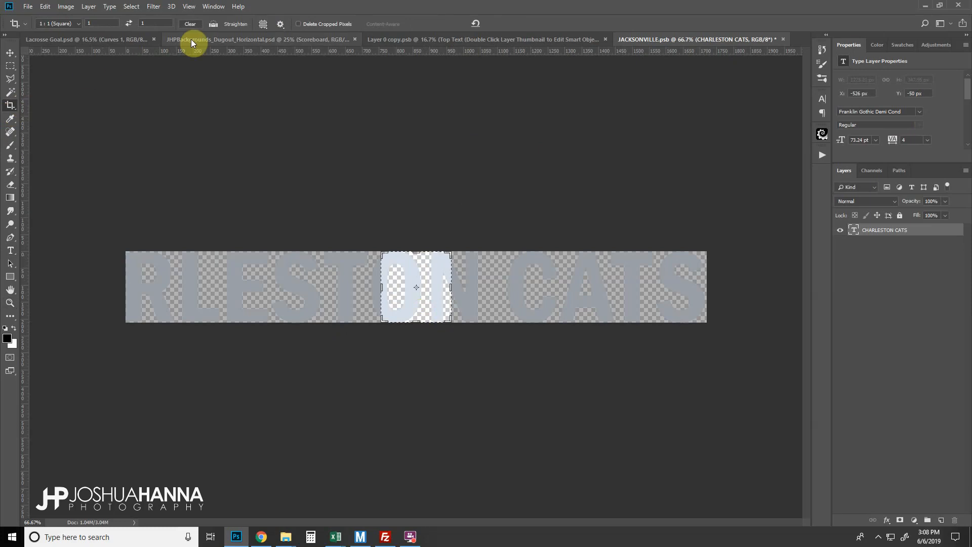
left_click(188, 24)
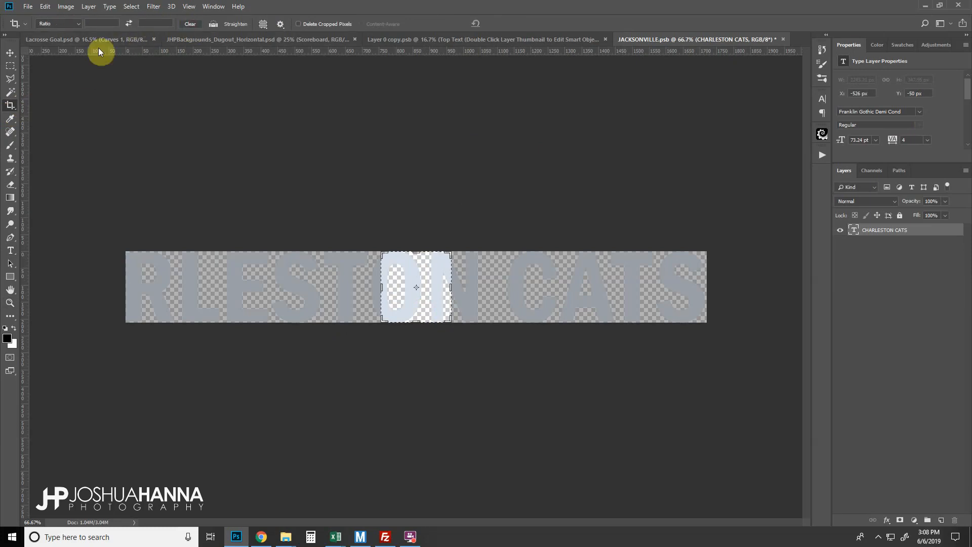
left_click(11, 55)
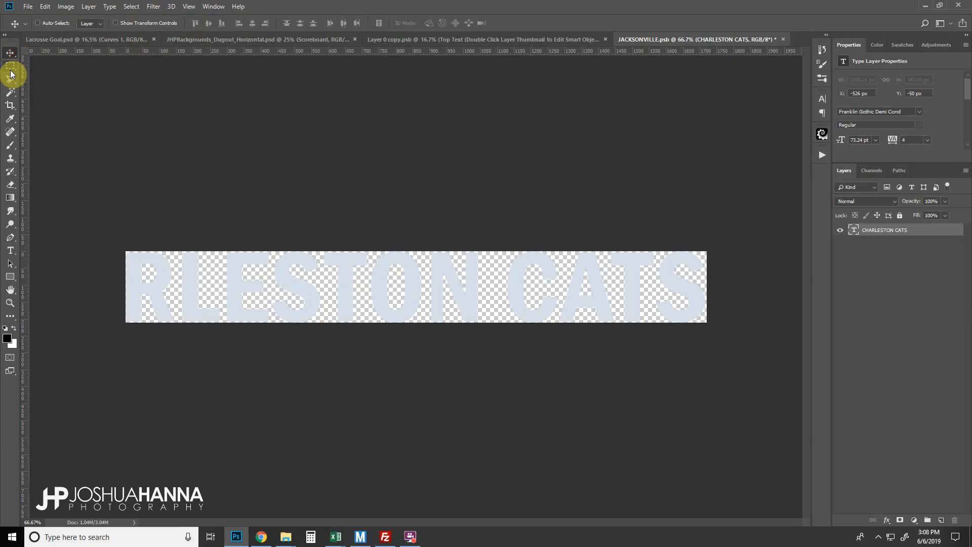
left_click(11, 105)
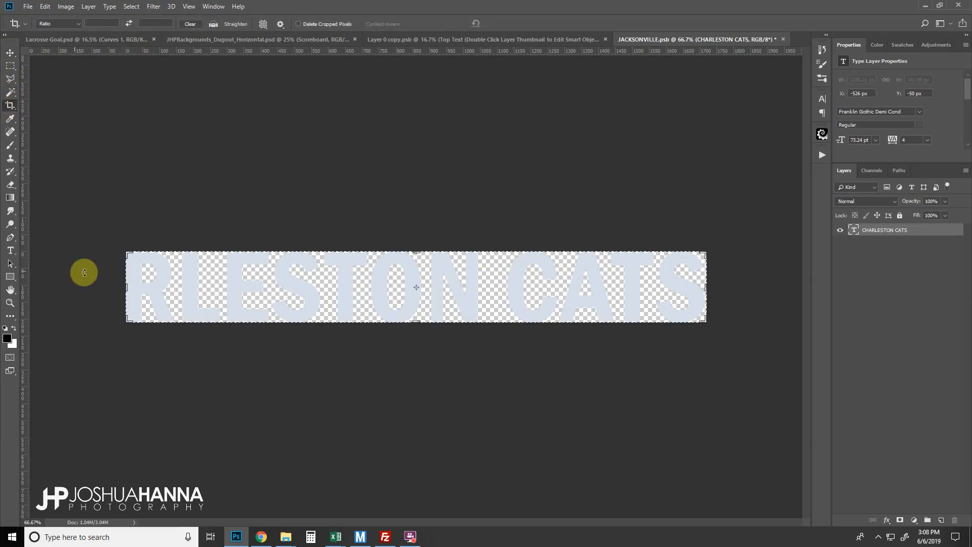
mouse_move(125, 287)
left_mouse_down()
mouse_move(37, 304)
mouse_move(14, 290)
left_mouse_up()
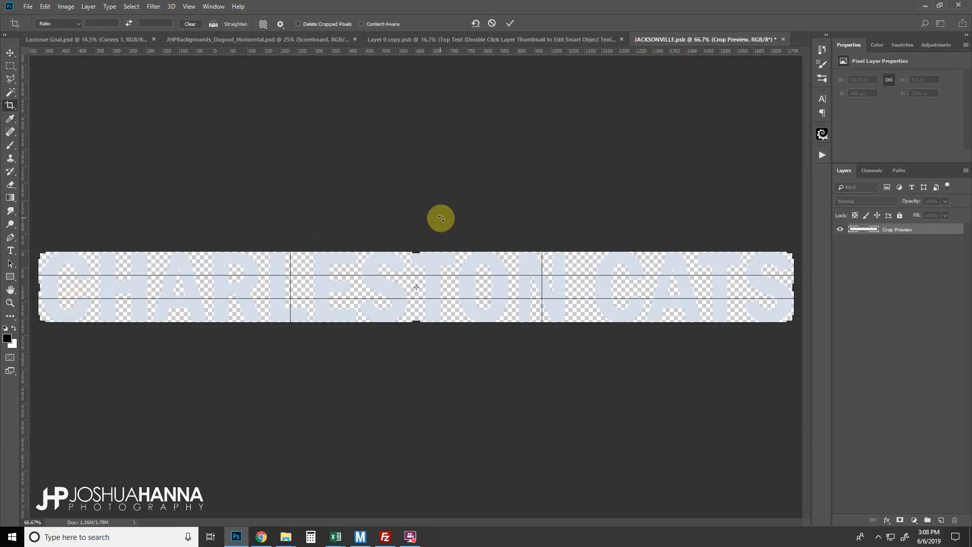
left_click(509, 23)
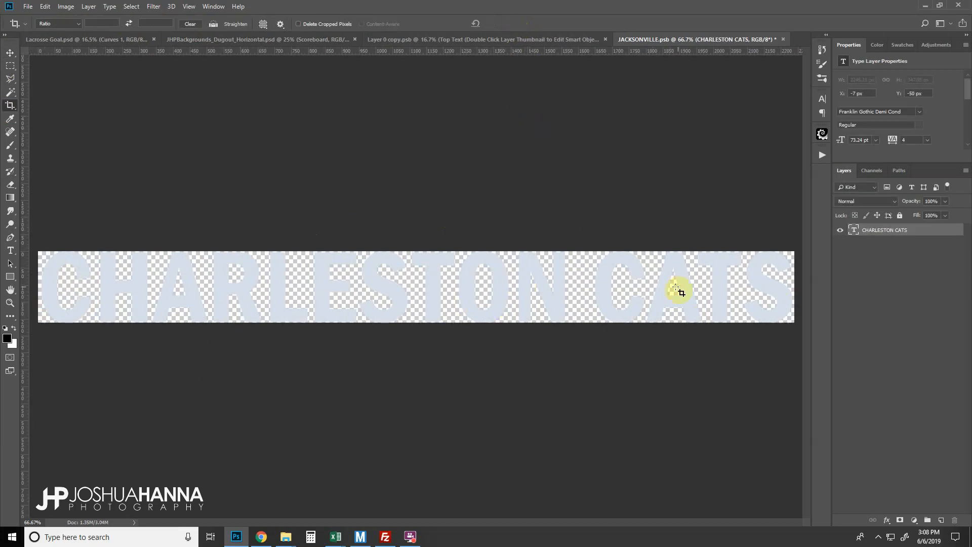
left_click(783, 39)
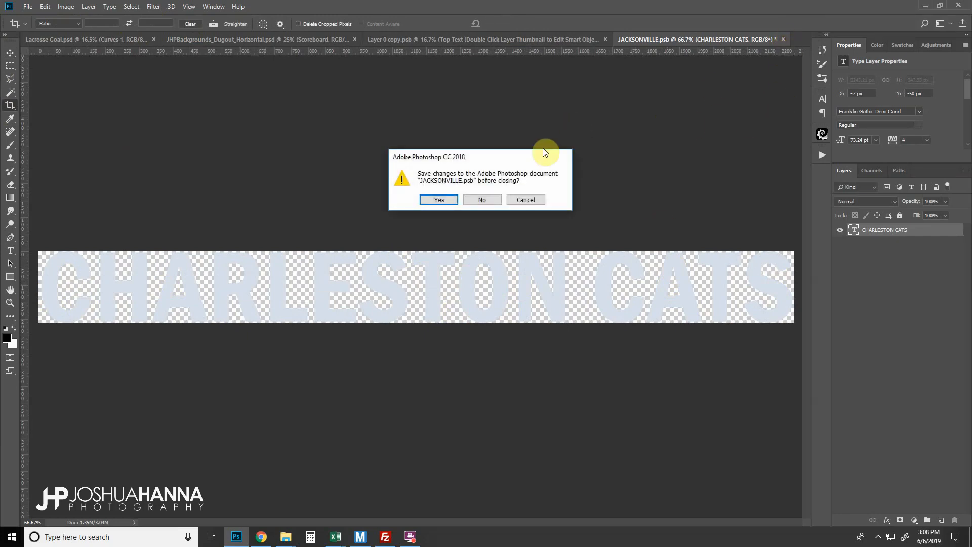
left_click(446, 198)
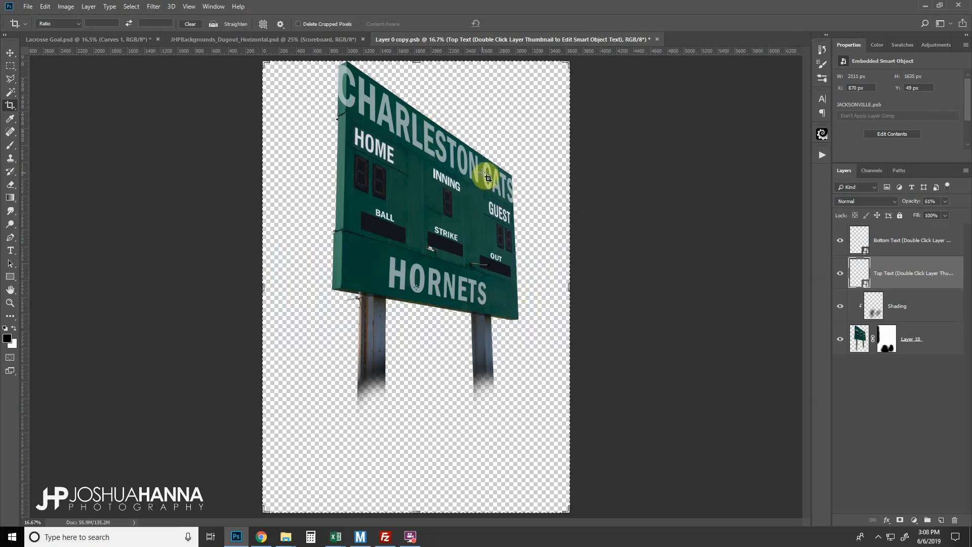
- Scale the CHARLESTON CATS text down about its center to about 101% width and 166% height with Free Transform
key("v")
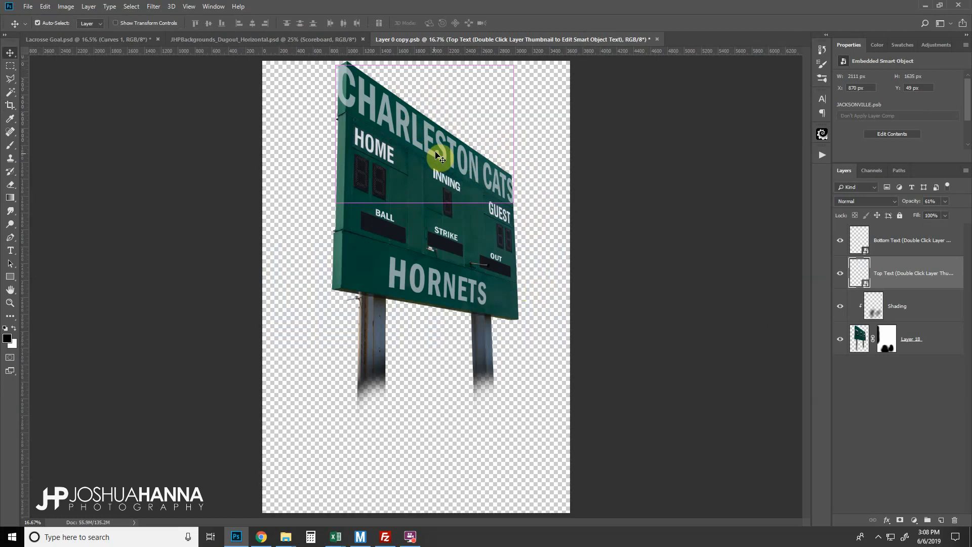
key("ctrl+t")
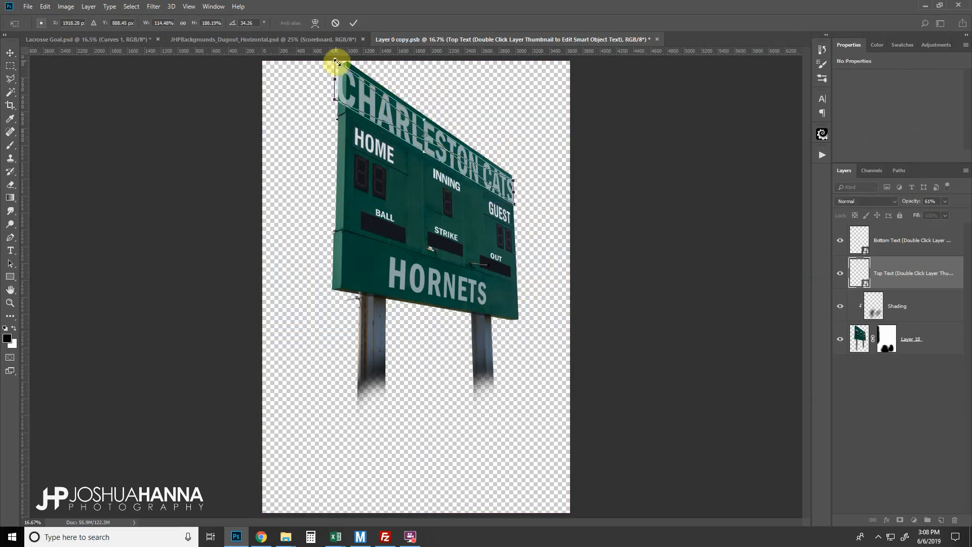
left_click_drag(336, 62, 349, 69)
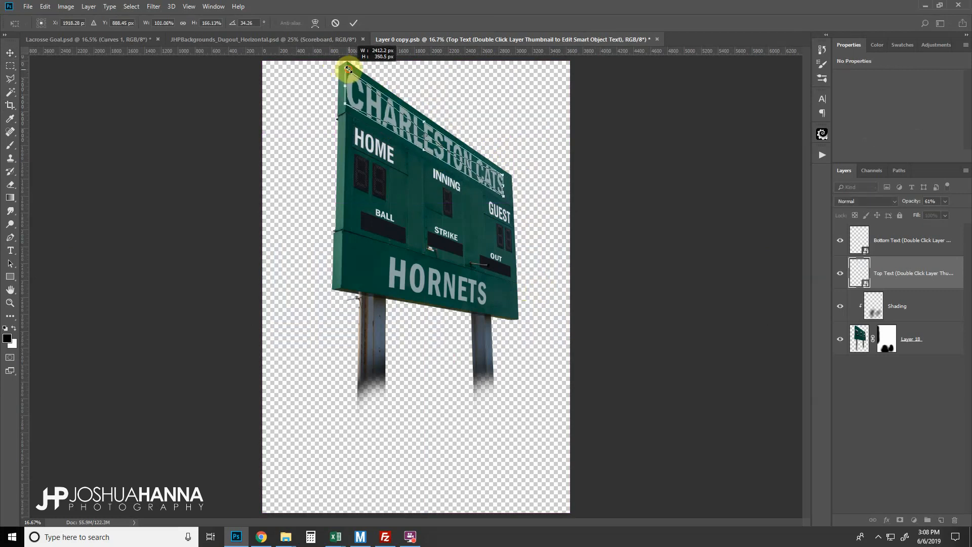
- Nudge the CHARLESTON CATS text right and down to center it in the scoreboard's upper band, and apply the transform
key("Right")
key("Right")
key("Right")
key("Right")
key("Right")
key("Right")
key("Down")
key("Down")
key("Down")
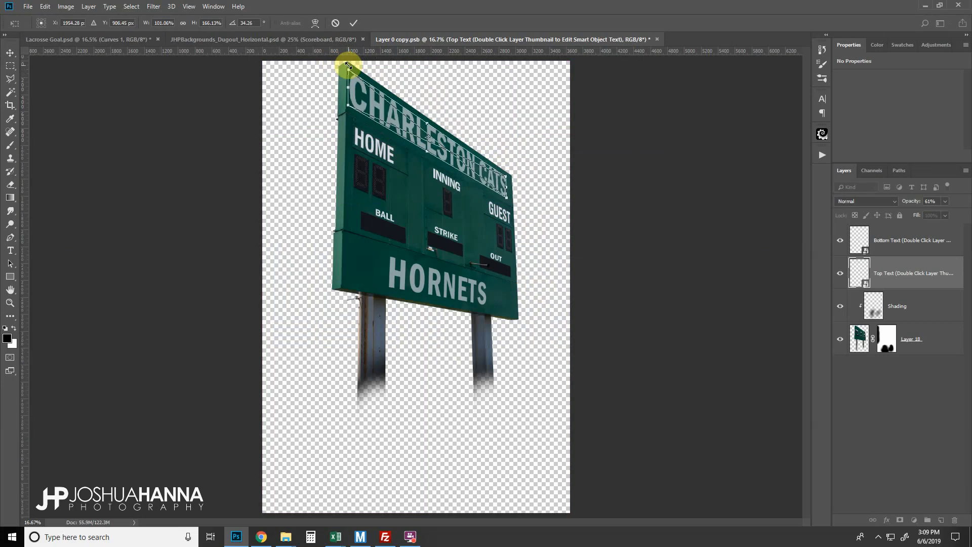
key("Right")
key("Right")
key("Right")
key("Right")
key("Right")
key("Down")
key("Down")
key("Down")
key("Down")
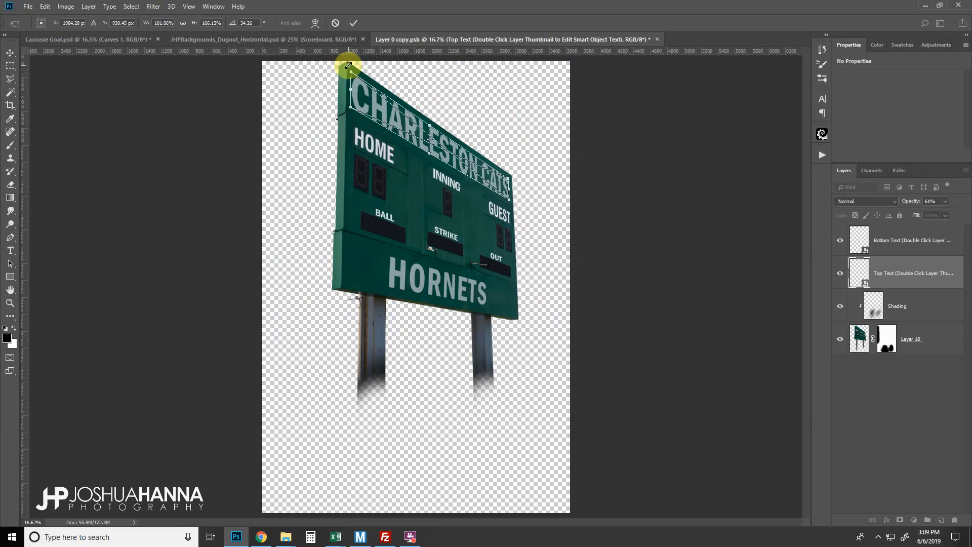
left_click(354, 23)
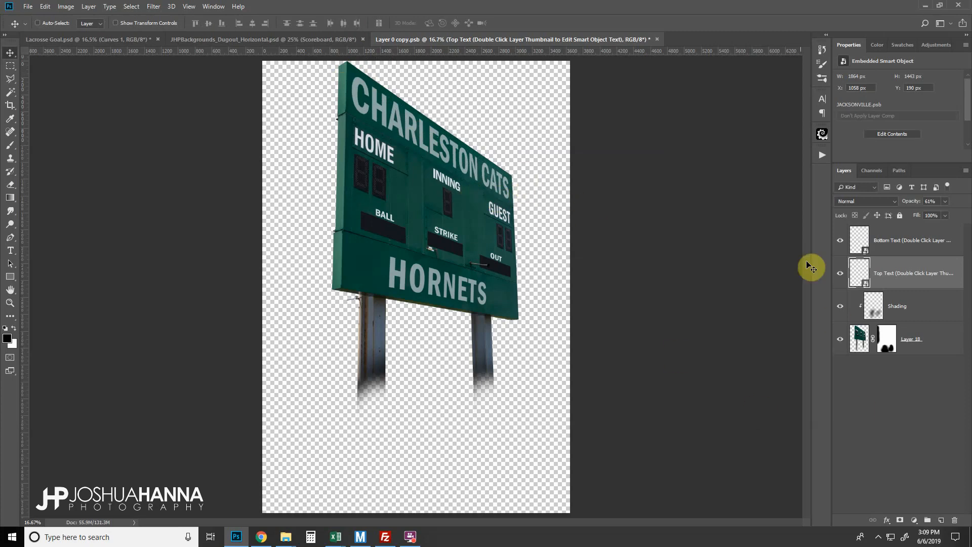
- Open the Bottom Text smart object and replace its HORNETS text with WILDCATS
double_click(866, 252)
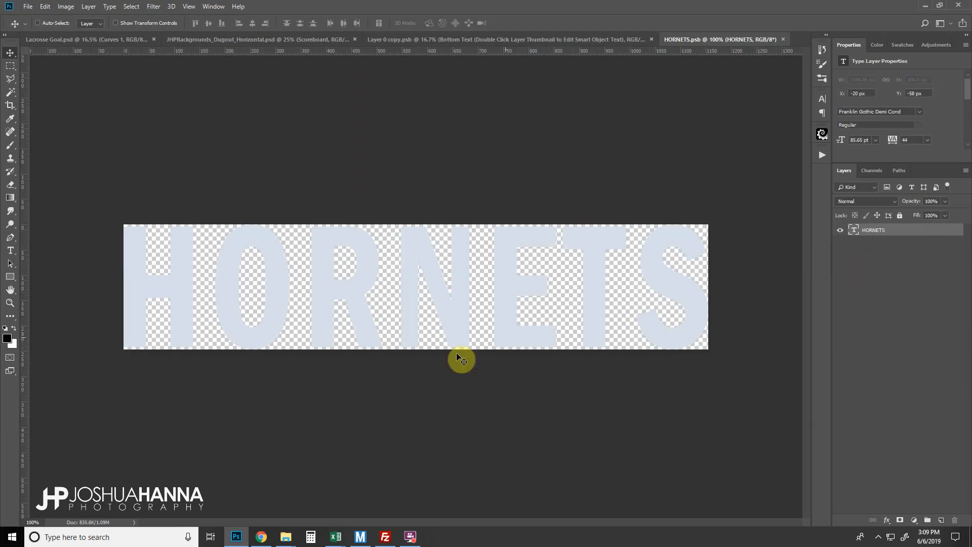
double_click(854, 232)
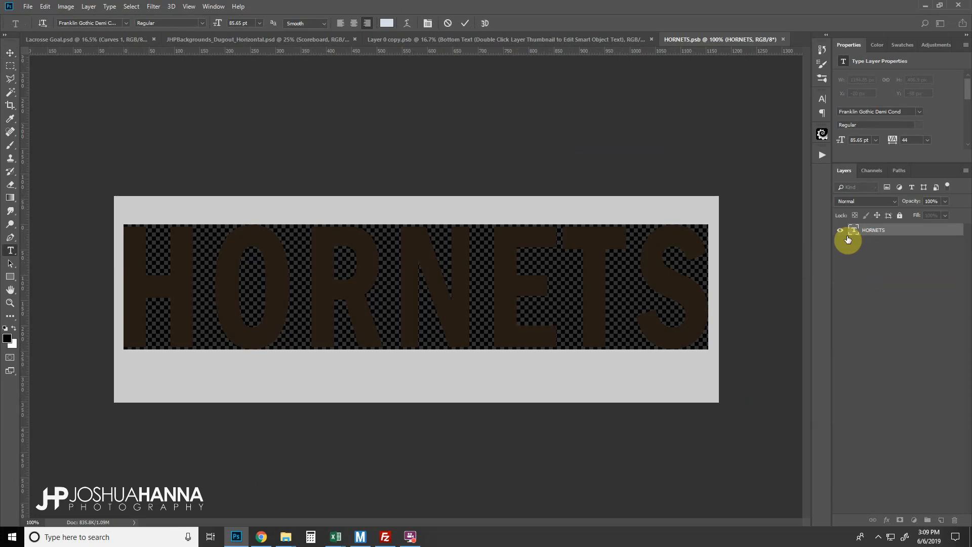
type("WIL")
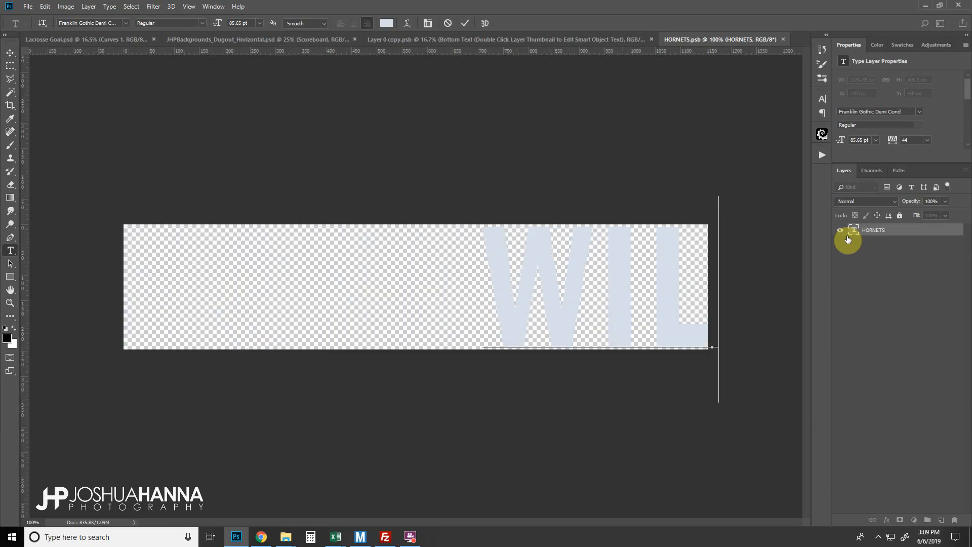
type("DCATS")
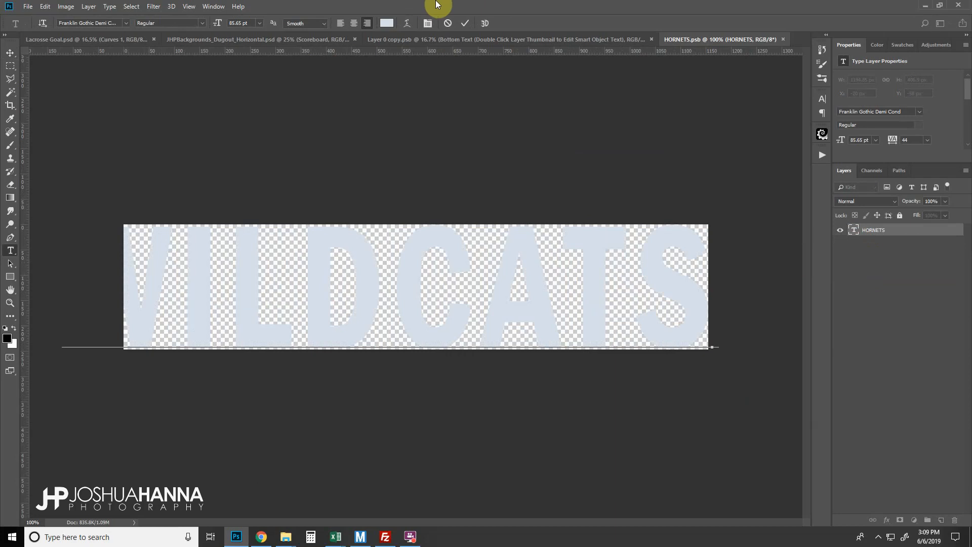
left_click(465, 24)
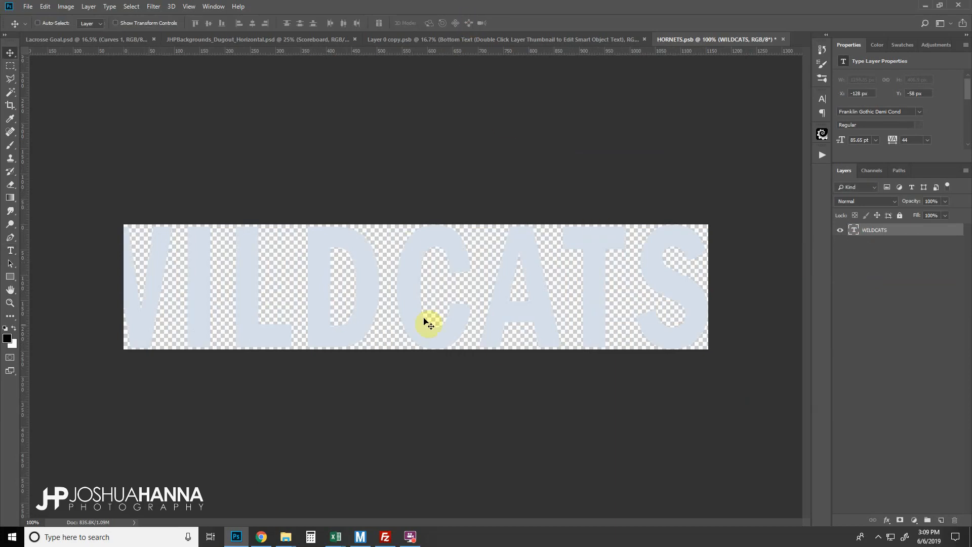
- Extend the canvas leftward with Crop to fit the whole W of WILDCATS, and save and close the text smart object
left_click(10, 105)
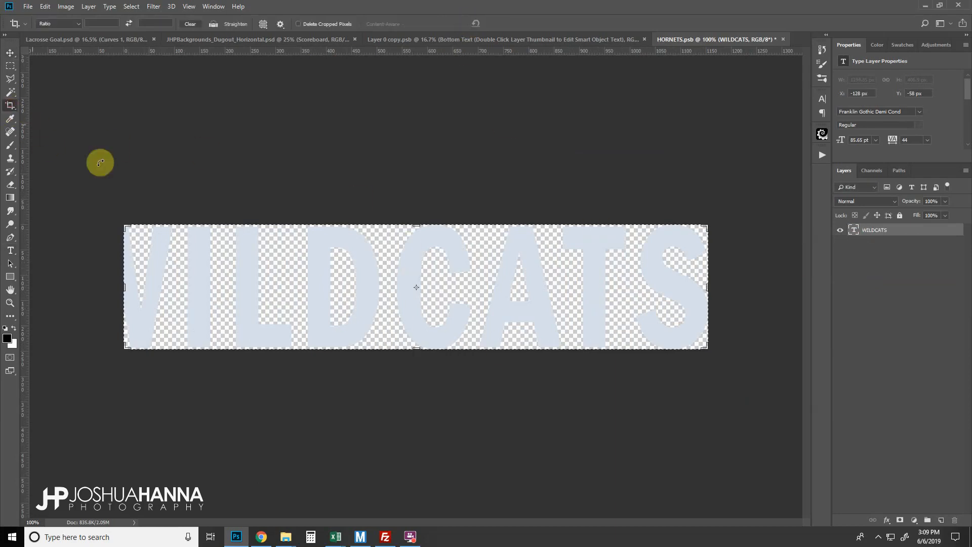
left_click_drag(123, 287, 91, 289)
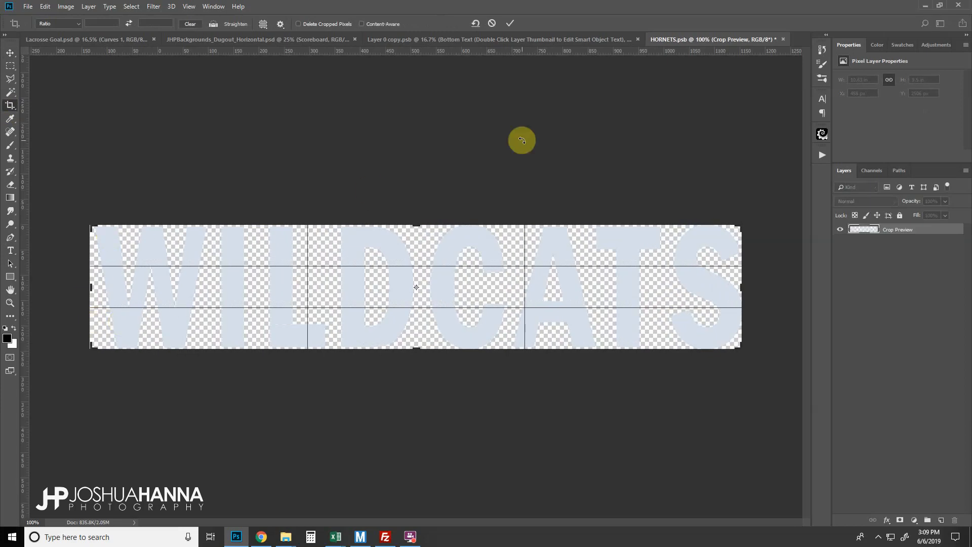
left_click(511, 23)
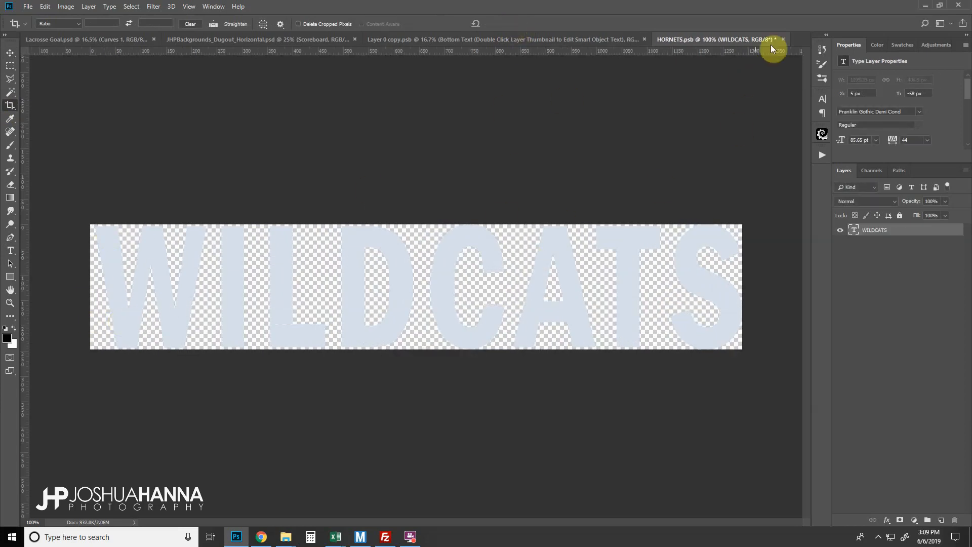
left_click(783, 40)
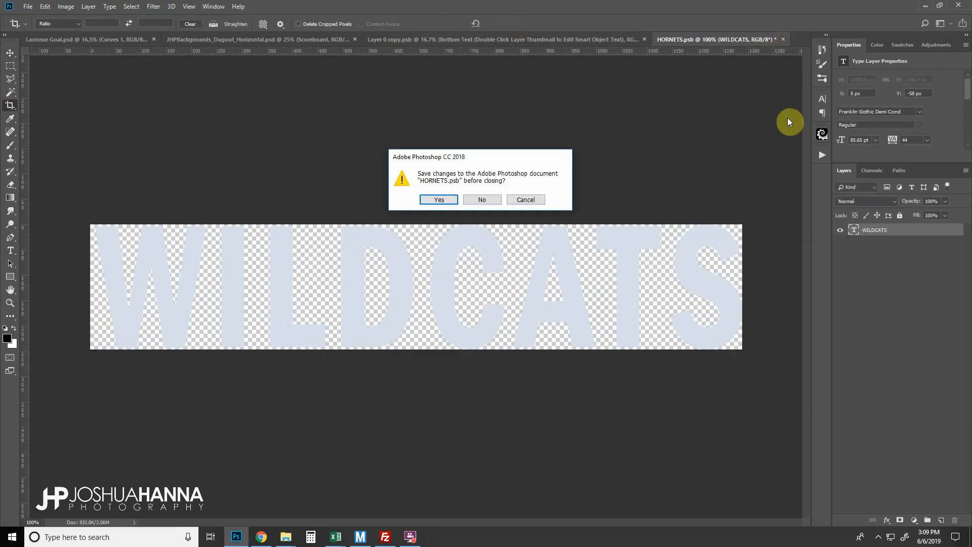
left_click(438, 200)
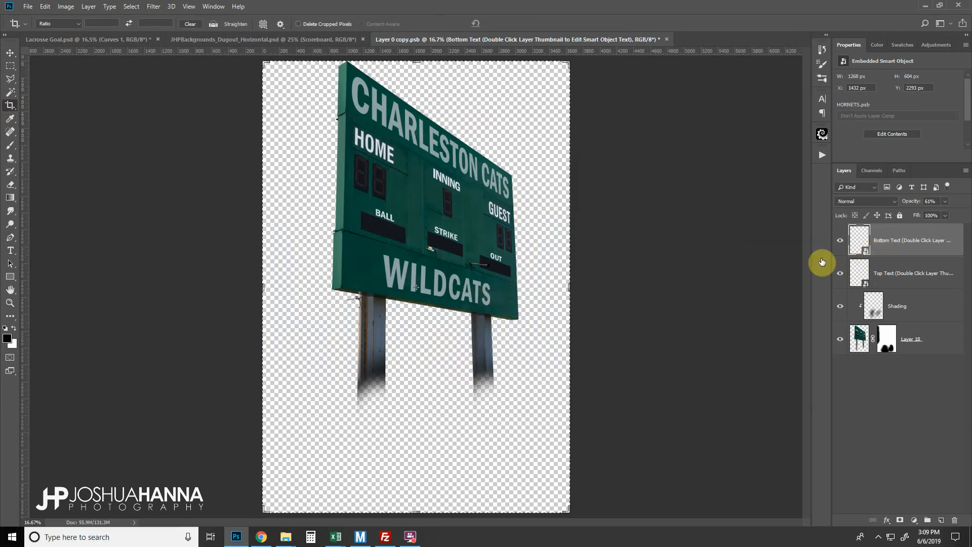
- Enlarge the WILDCATS text about its center to about 119% width and 175% height with Free Transform, and save and close the scoreboard smart object
left_click(10, 53)
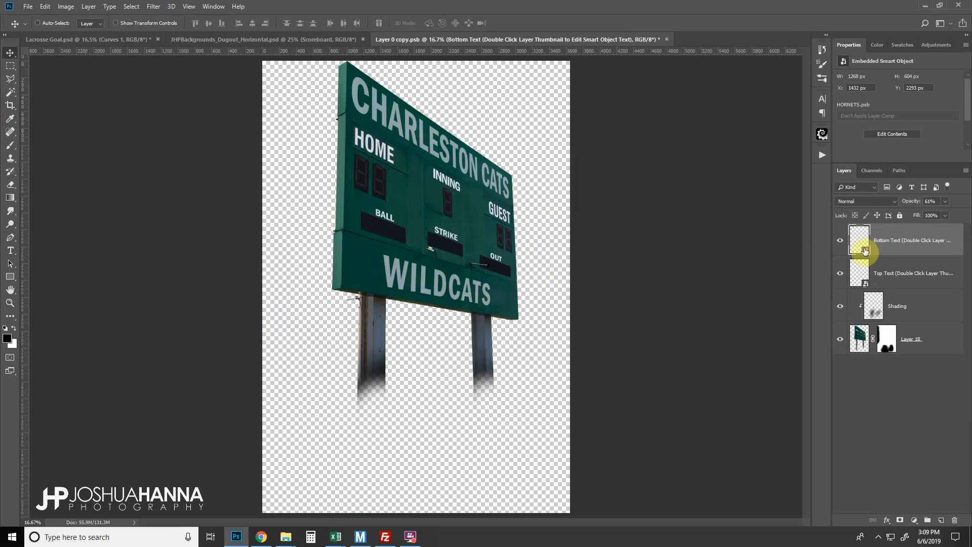
key("ctrl+t")
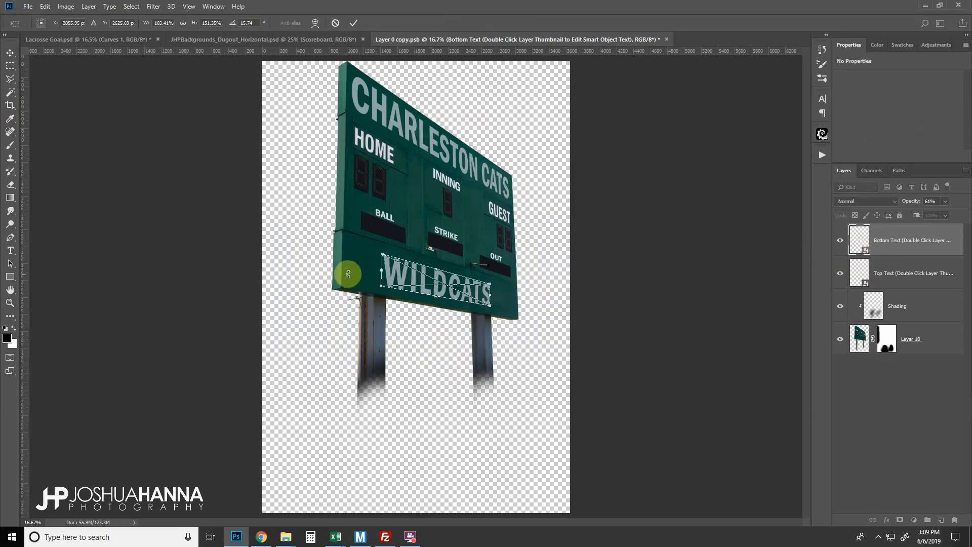
mouse_move(382, 252)
left_mouse_down()
mouse_move(365, 264)
mouse_move(373, 249)
left_mouse_up()
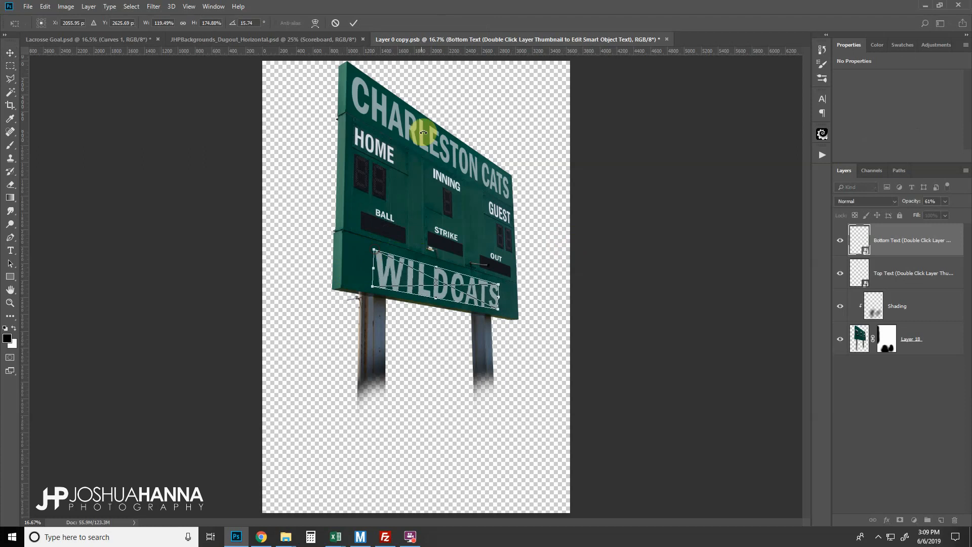
left_click(354, 22)
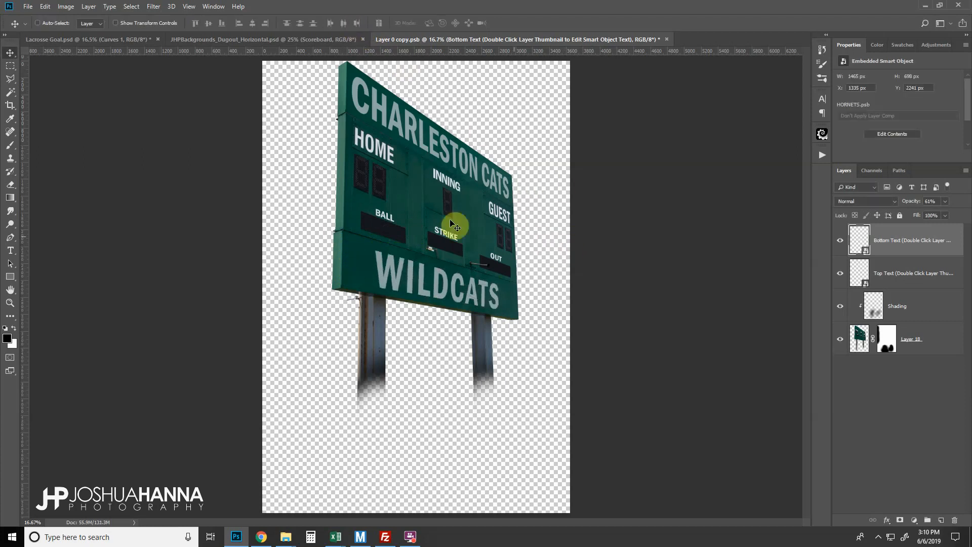
left_click(667, 39)
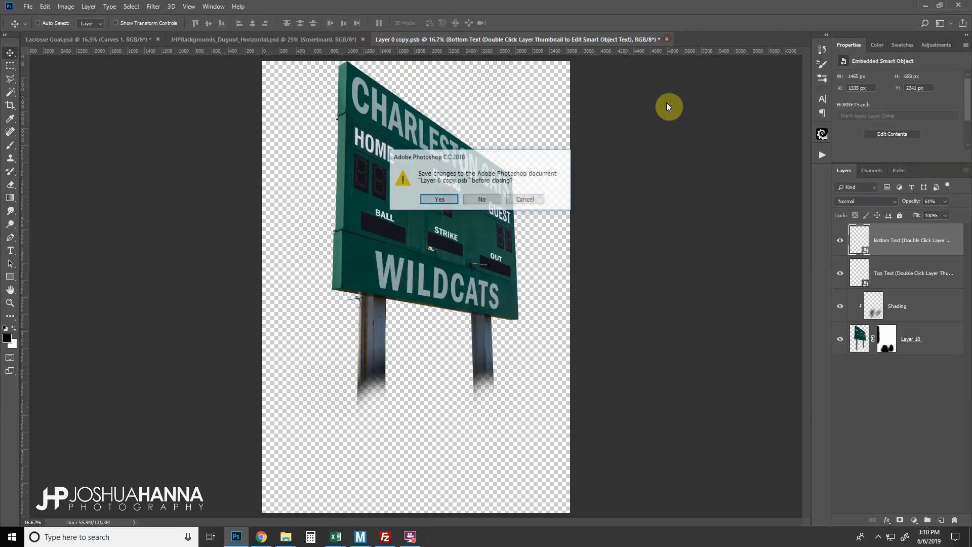
left_click(439, 200)
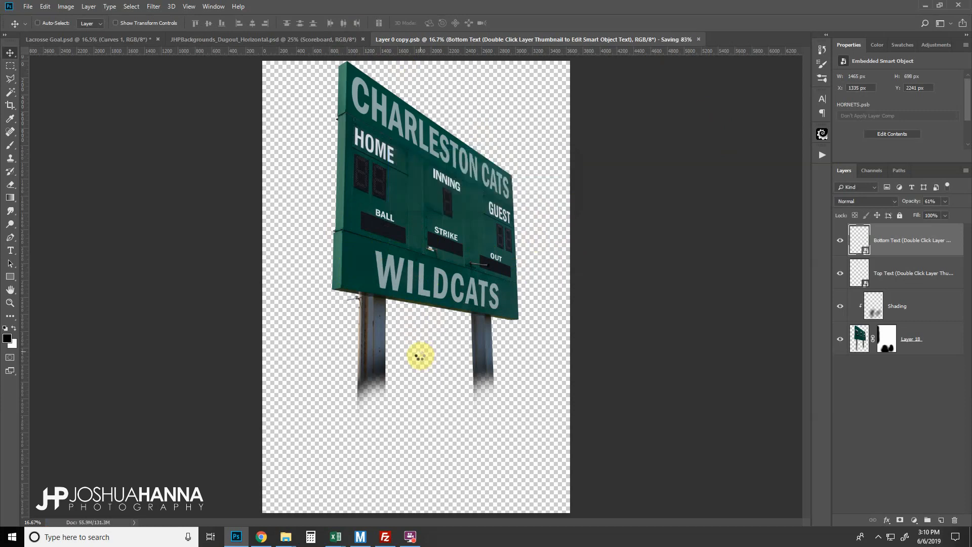